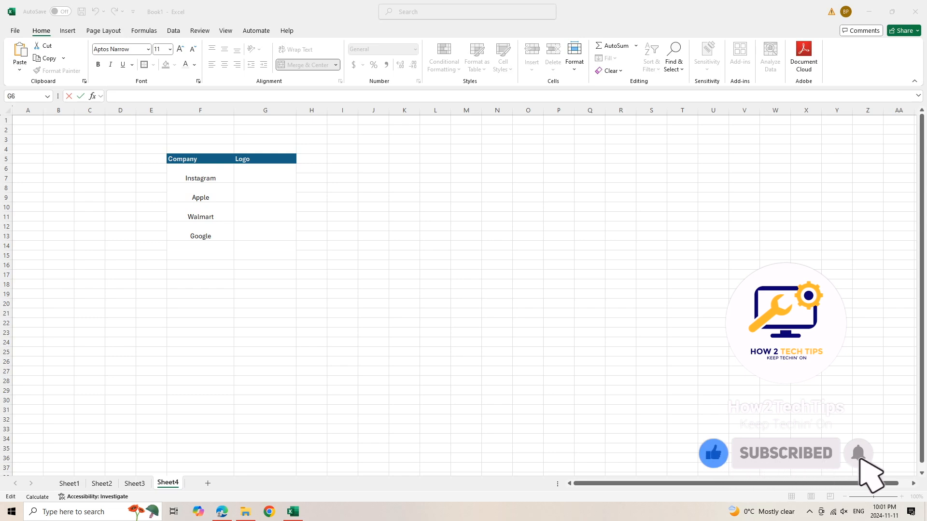
{"action": "key", "text": "alt+Tab"}
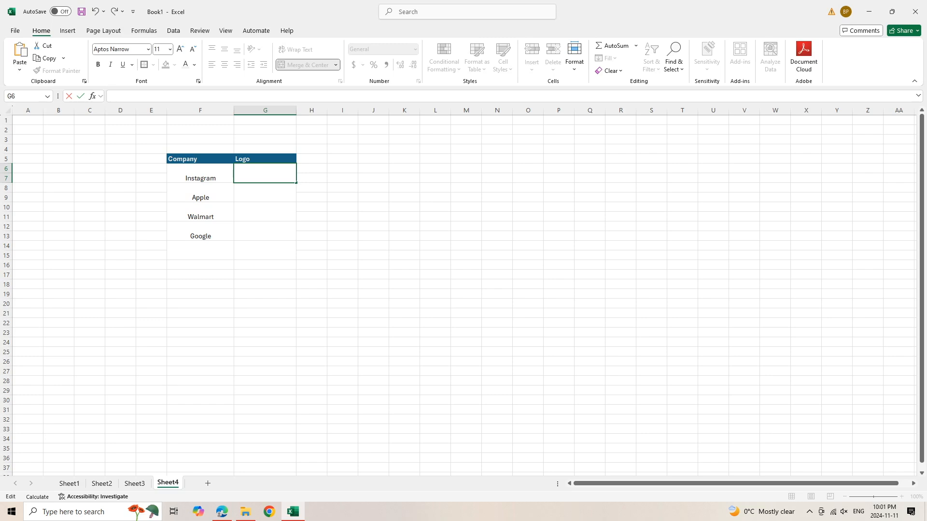
{"action": "right_click", "coordinate": [118, 95]}
{"action": "left_click", "coordinate": [143, 144]}
{"action": "left_click", "coordinate": [148, 140]}
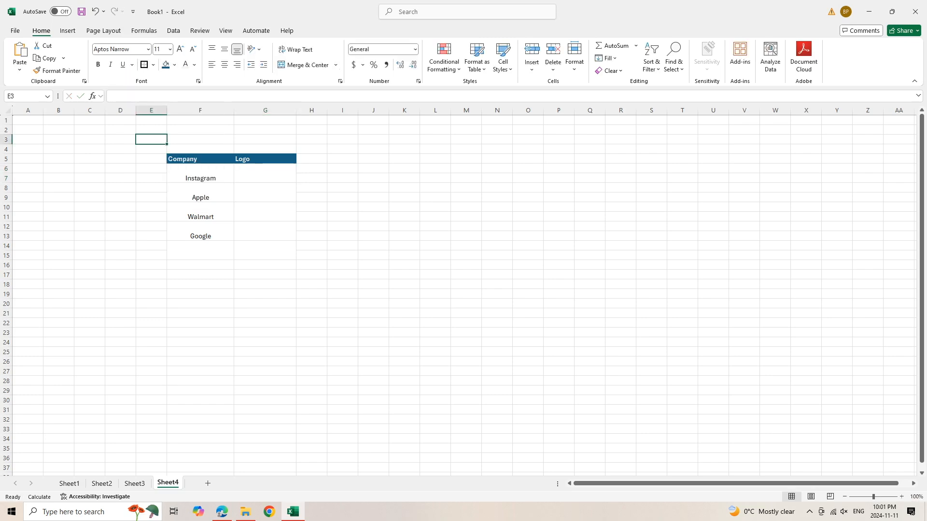
{"action": "left_click", "coordinate": [265, 173]}
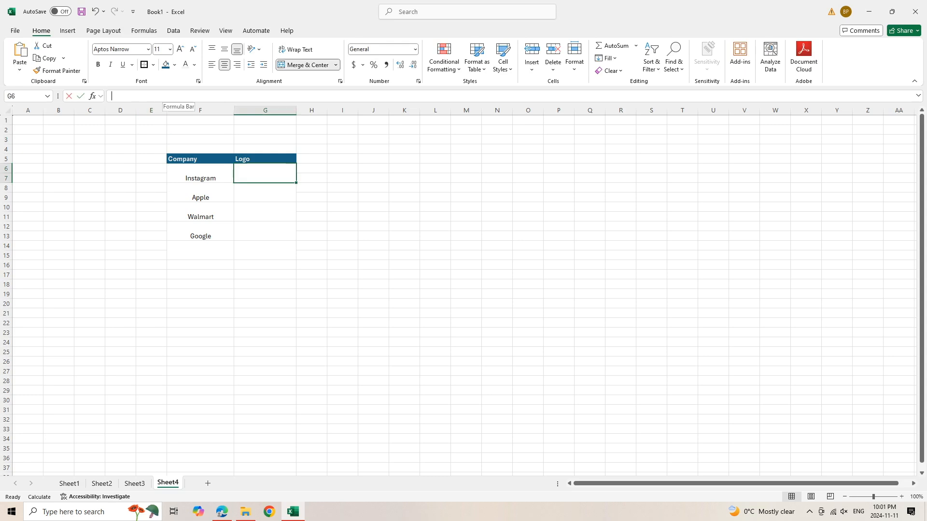
{"action": "right_click", "coordinate": [163, 97]}
{"action": "left_click", "coordinate": [189, 148]}
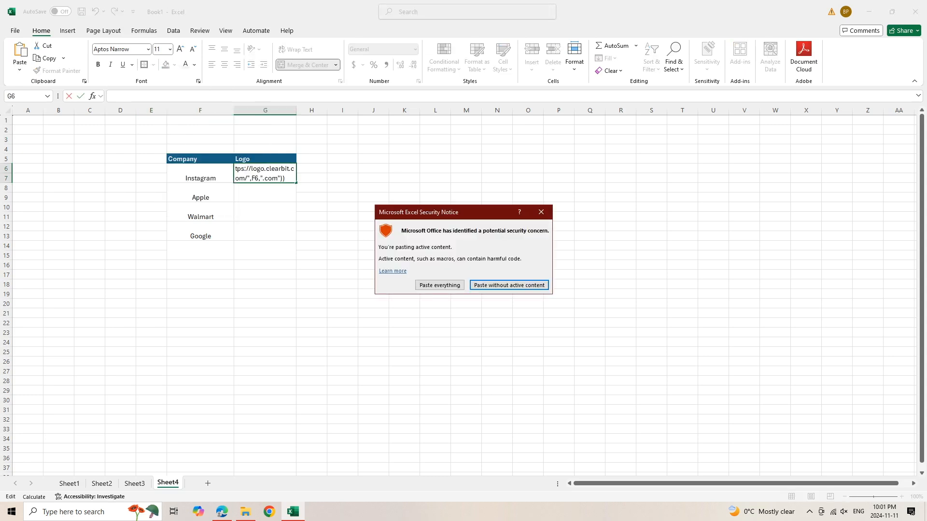
{"action": "key", "text": "Return"}
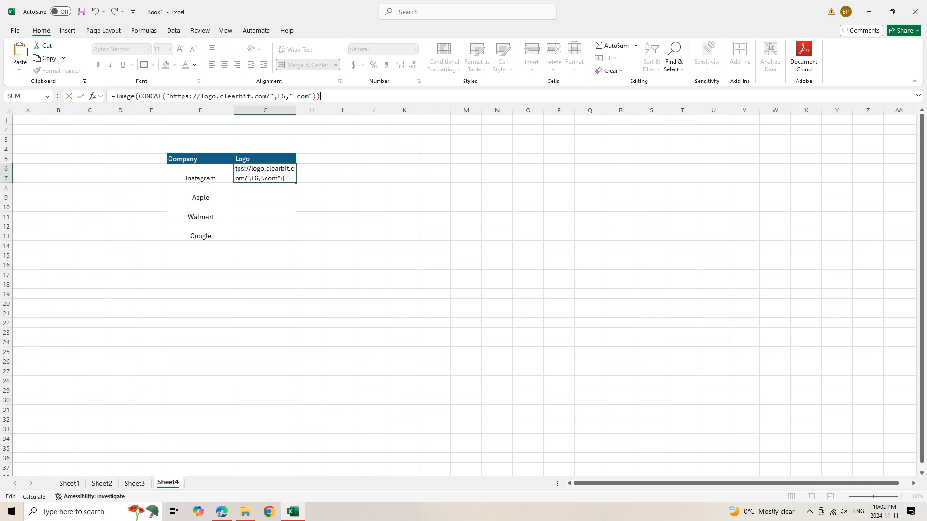
{"action": "key", "text": "Return"}
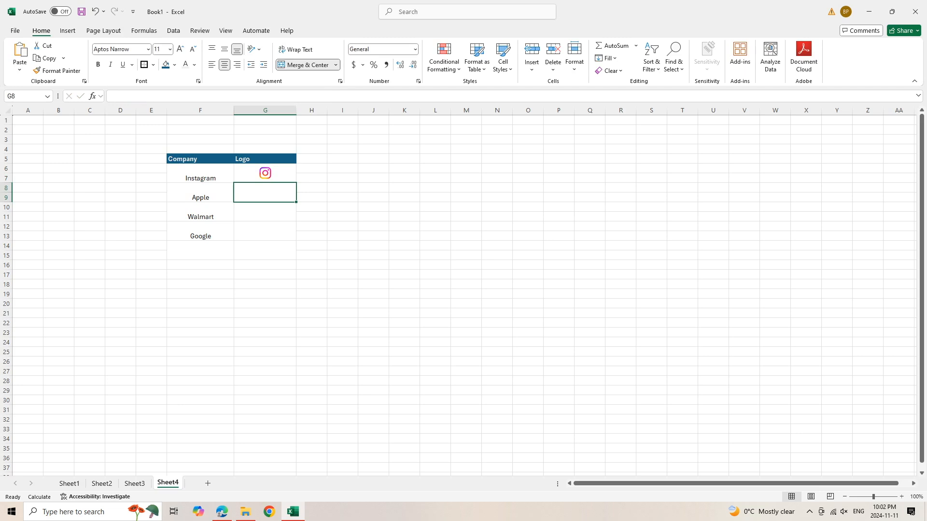
- Fill the logo formula down the Logo column through the Google row
{"action": "left_click", "coordinate": [266, 173]}
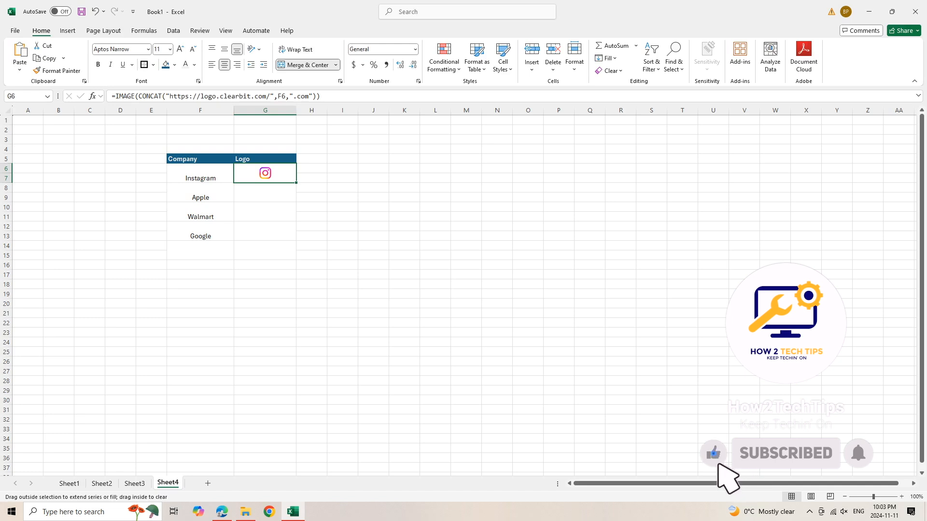
{"action": "left_click_drag", "start_coordinate": [296, 183], "coordinate": [296, 238]}
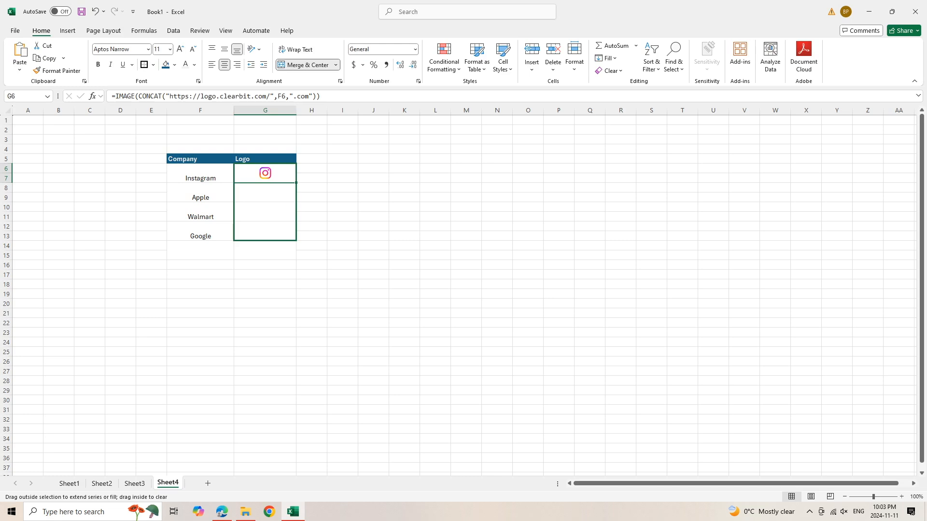
{"action": "left_click_drag", "start_coordinate": [296, 238], "coordinate": [296, 239]}
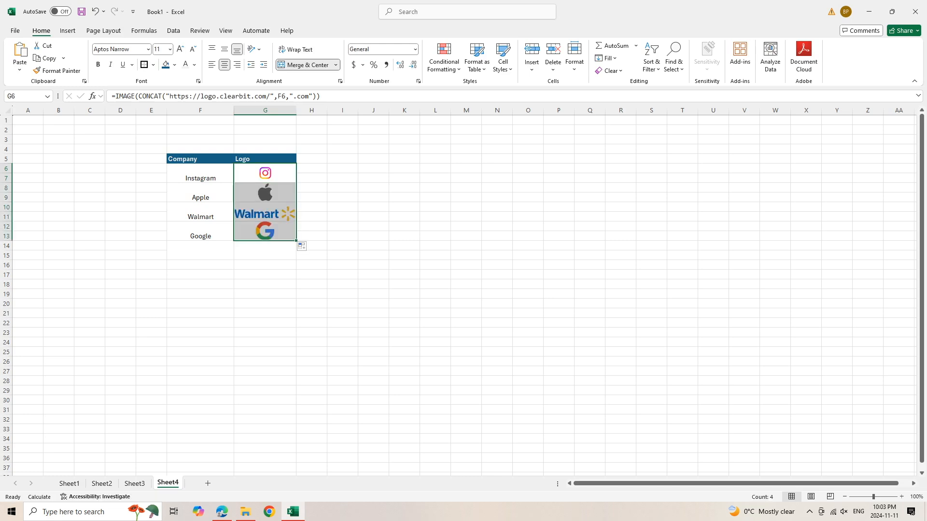
{"action": "left_click", "coordinate": [312, 197]}
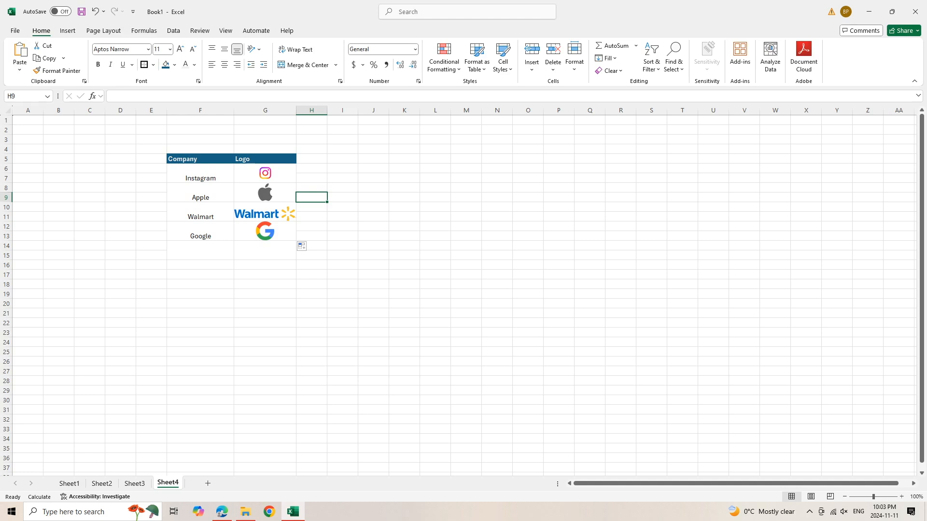
- Extend the logo formula into the merged Logo cell below Google
{"action": "double_click", "coordinate": [201, 251]}
{"action": "left_click", "coordinate": [265, 231]}
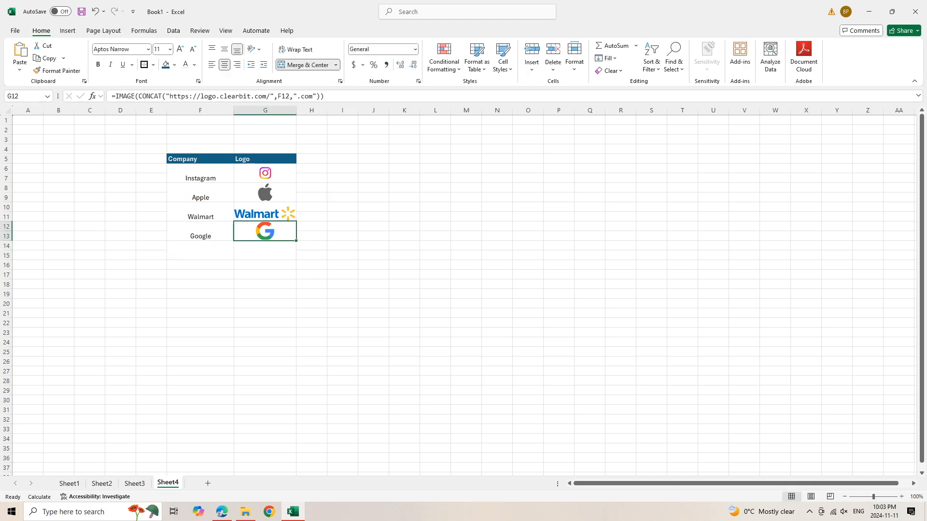
{"action": "left_click_drag", "start_coordinate": [296, 241], "coordinate": [296, 261]}
- Enter tesla as a new company below Google
{"action": "double_click", "coordinate": [201, 250]}
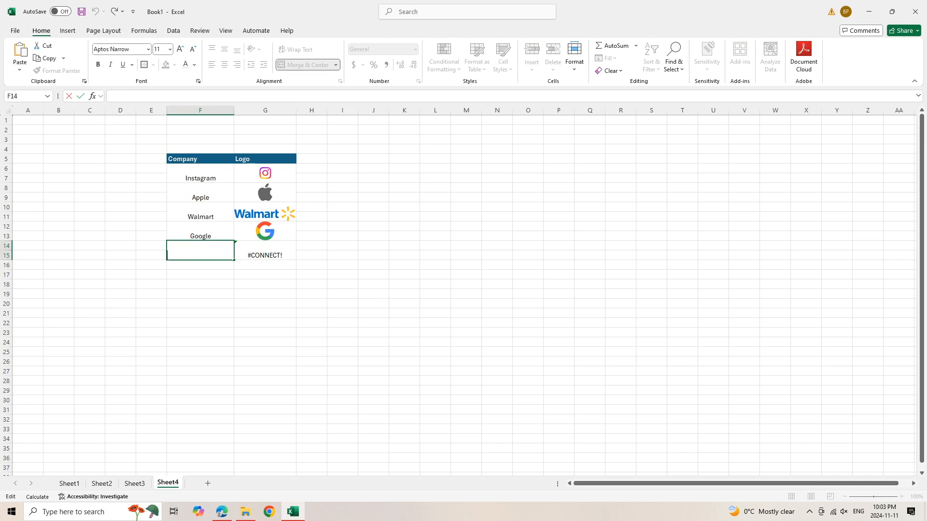
{"action": "type", "text": "tesla"}
{"action": "key", "text": "Return"}
- Merge the next two-row Company and Logo cells below tesla with Merge & Center
{"action": "left_click", "coordinate": [265, 251]}
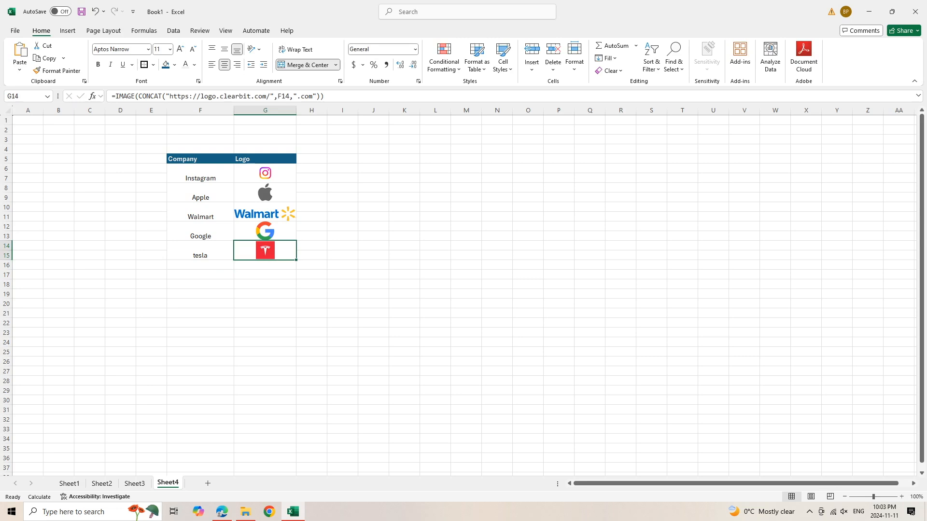
{"action": "left_click_drag", "start_coordinate": [200, 265], "coordinate": [200, 275]}
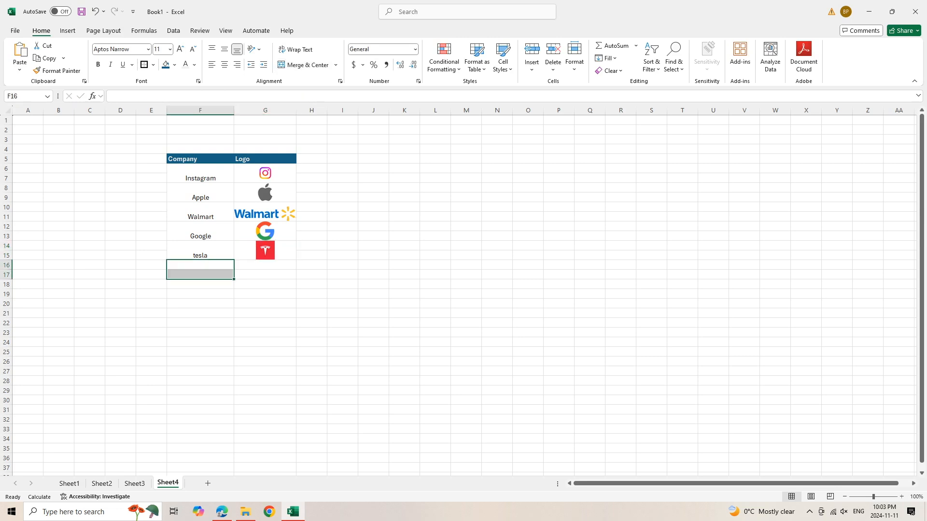
{"action": "left_click", "coordinate": [304, 65]}
{"action": "left_click_drag", "start_coordinate": [265, 265], "coordinate": [265, 275]}
{"action": "left_click", "coordinate": [303, 65]}
- Enter nfl as the next company name
{"action": "double_click", "coordinate": [200, 269]}
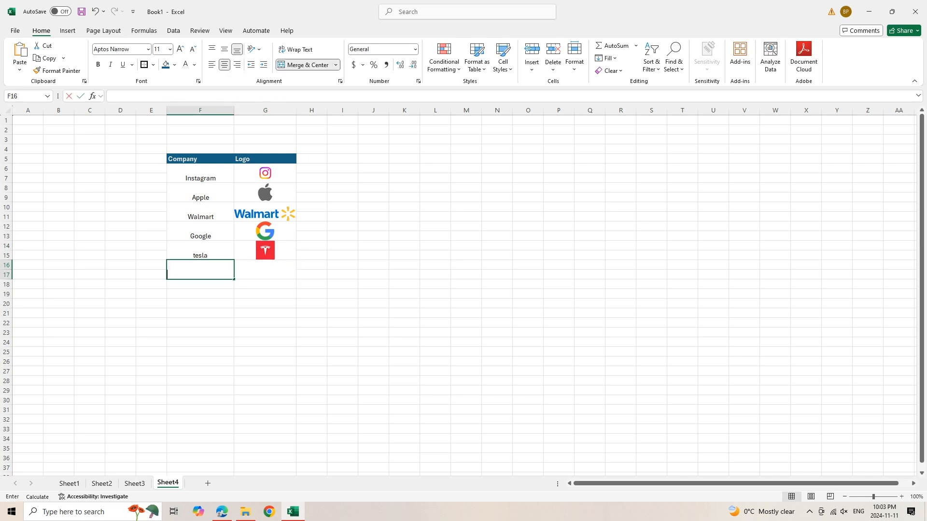
{"action": "type", "text": "nfl"}
{"action": "left_click", "coordinate": [201, 304]}
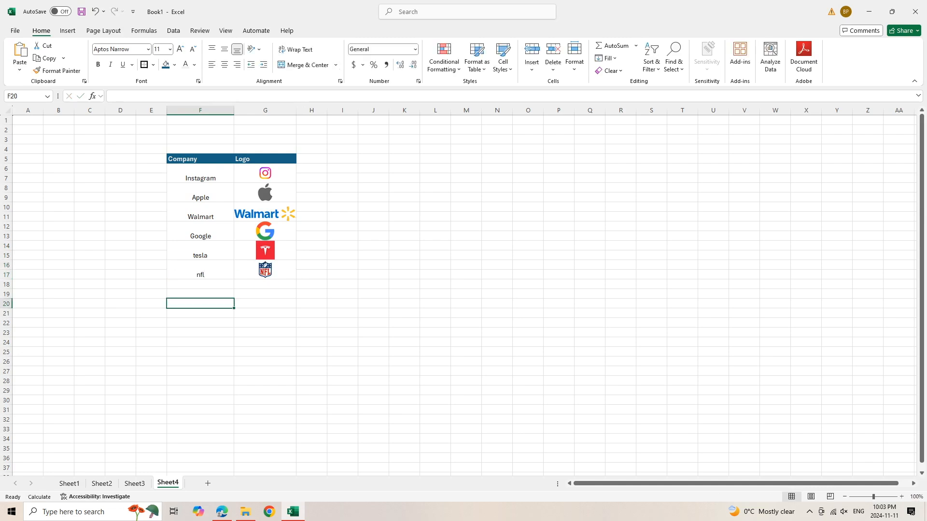
- Merge the next two-row Company and Logo cells below nfl with Merge & Center
{"action": "mouse_move", "coordinate": [200, 284]}
{"action": "left_mouse_down"}
{"action": "mouse_move", "coordinate": [201, 304]}
{"action": "mouse_move", "coordinate": [200, 294]}
{"action": "left_mouse_up"}
{"action": "left_click", "coordinate": [201, 294]}
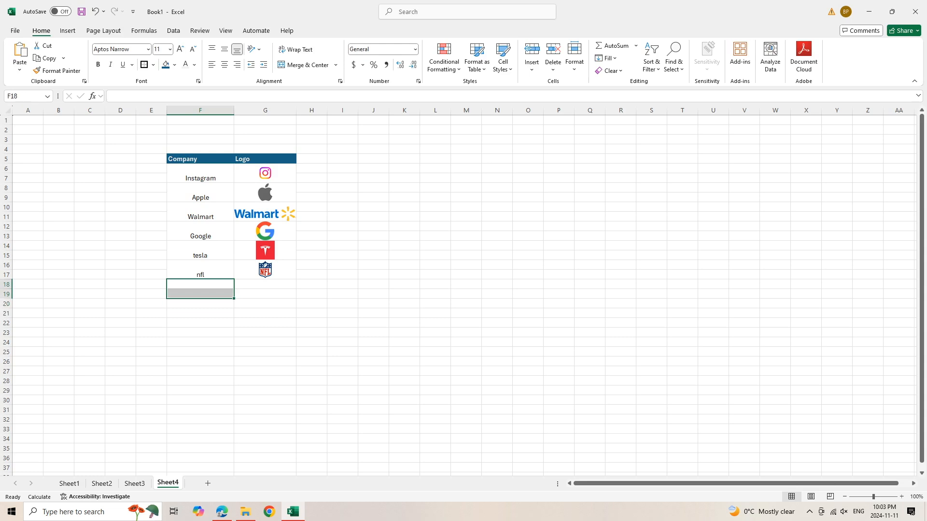
{"action": "left_click", "coordinate": [303, 65]}
{"action": "left_click_drag", "start_coordinate": [265, 285], "coordinate": [265, 294]}
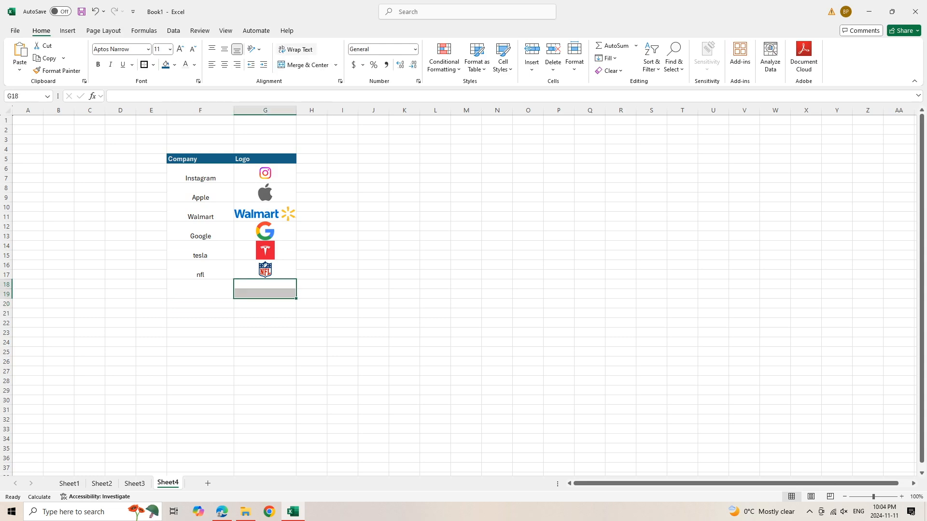
{"action": "left_click", "coordinate": [303, 64]}
- Enter Chicago Blackhawks as the next company name
{"action": "double_click", "coordinate": [201, 290]}
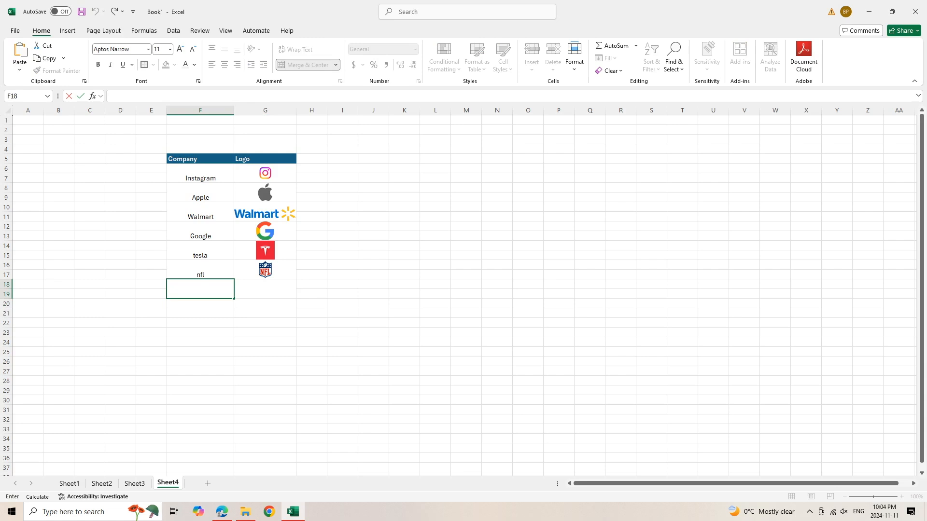
{"action": "type", "text": "Chicago Blackhawks"}
{"action": "key", "text": "Return"}
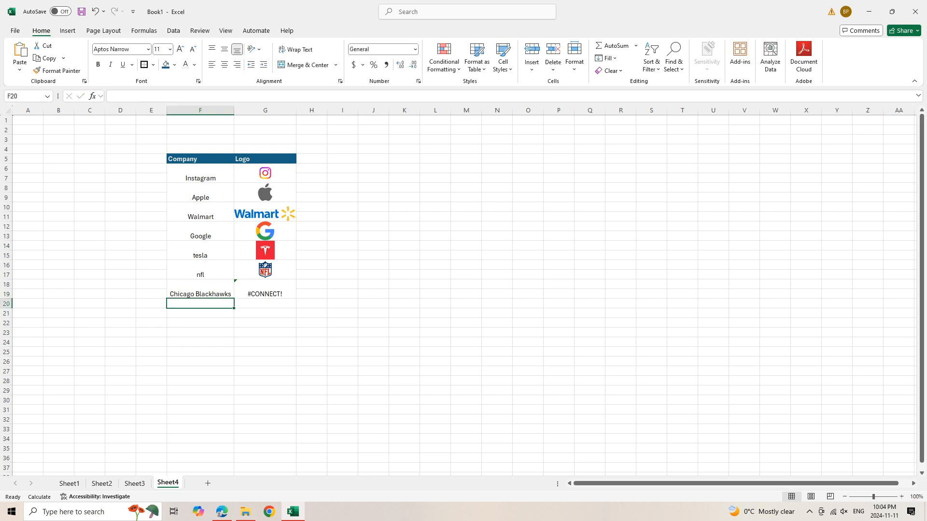
- Shorten that company entry to Chicago
{"action": "key", "text": "Up"}
{"action": "double_click", "coordinate": [217, 294]}
{"action": "left_click_drag", "start_coordinate": [228, 294], "coordinate": [196, 294]}
{"action": "key", "text": "BackSpace"}
{"action": "key", "text": "BackSpace"}
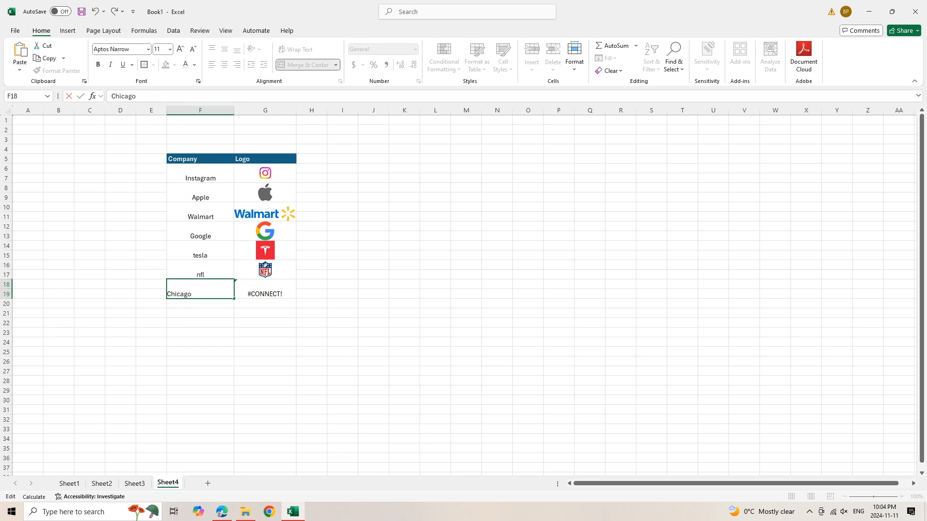
{"action": "key", "text": "ctrl+Return"}
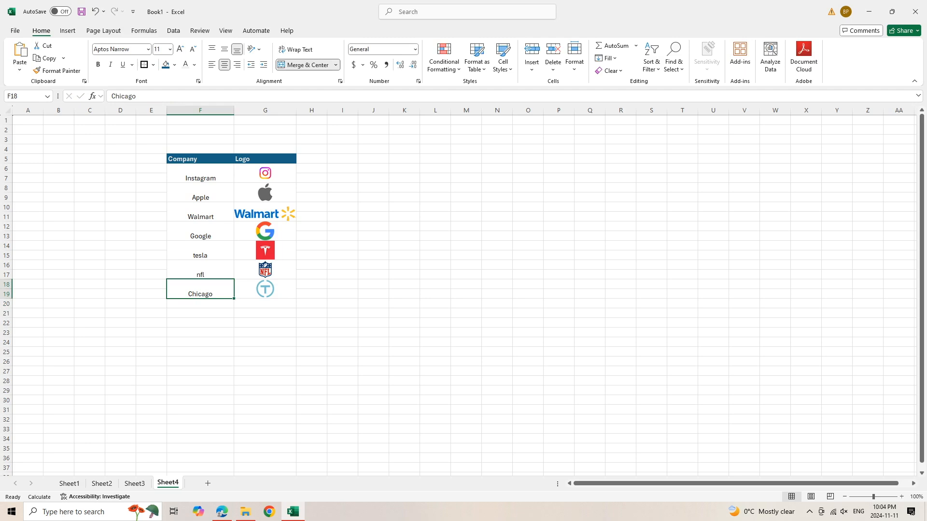
- Replace the company entry with Blackhawks
{"action": "double_click", "coordinate": [201, 292]}
{"action": "double_click", "coordinate": [202, 292]}
{"action": "type", "text": "B"}
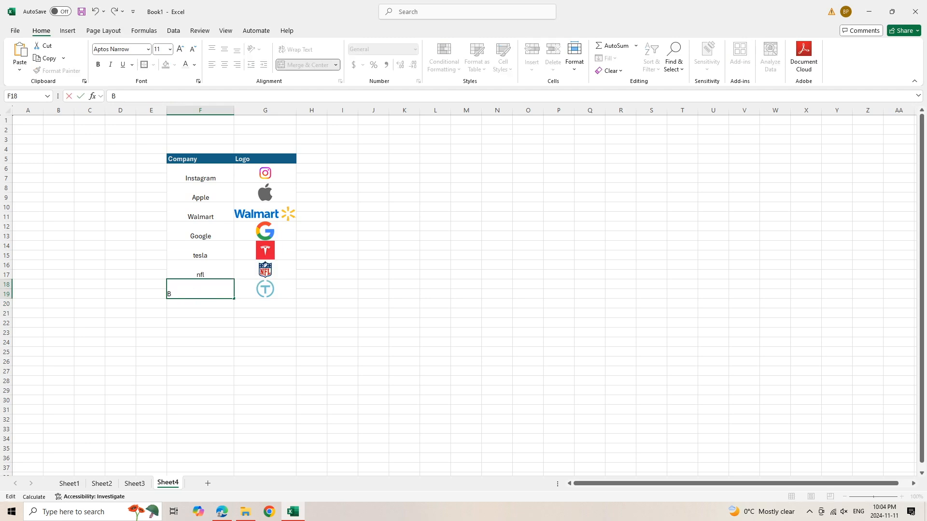
{"action": "type", "text": "lackhawks"}
{"action": "key", "text": "Return"}
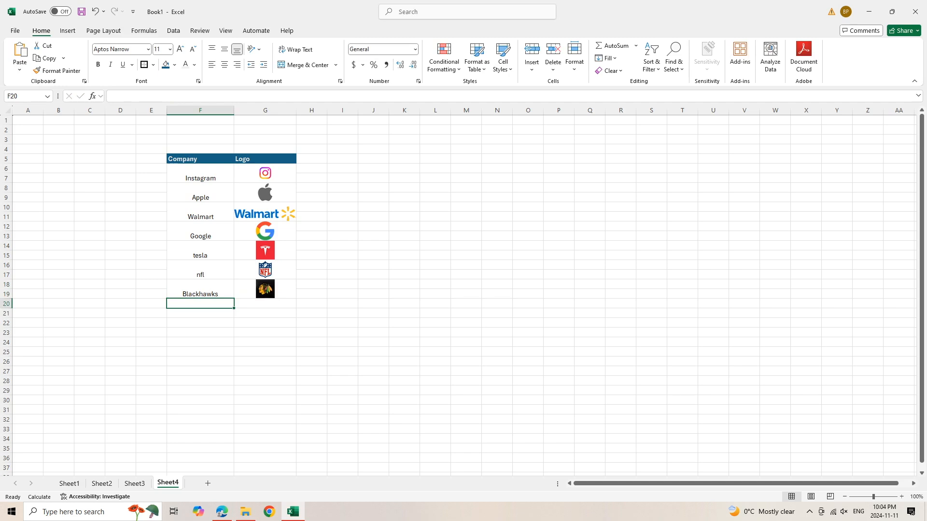
- Merge the next two-row Company and Logo cells below Blackhawks with Merge & Center
{"action": "left_click_drag", "start_coordinate": [200, 303], "coordinate": [200, 314]}
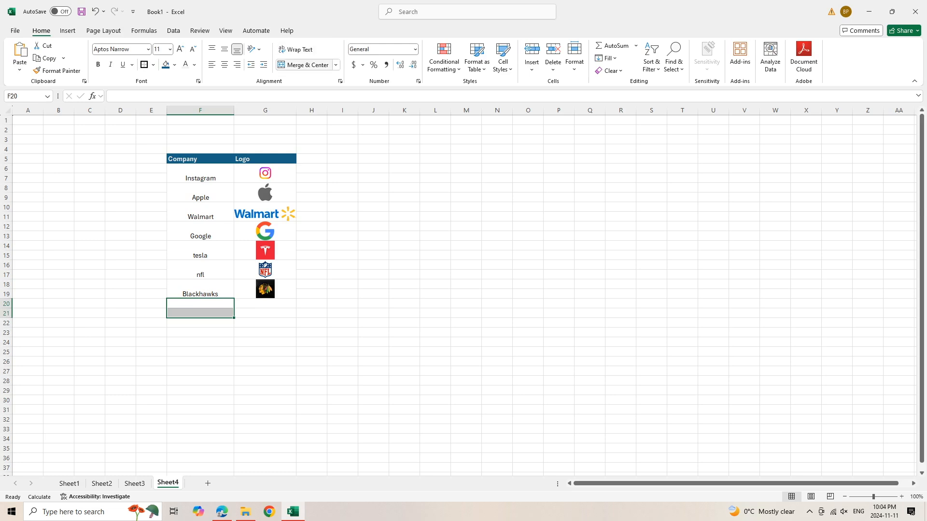
{"action": "left_click", "coordinate": [304, 65]}
{"action": "left_click_drag", "start_coordinate": [265, 304], "coordinate": [265, 313]}
{"action": "left_click", "coordinate": [303, 65]}
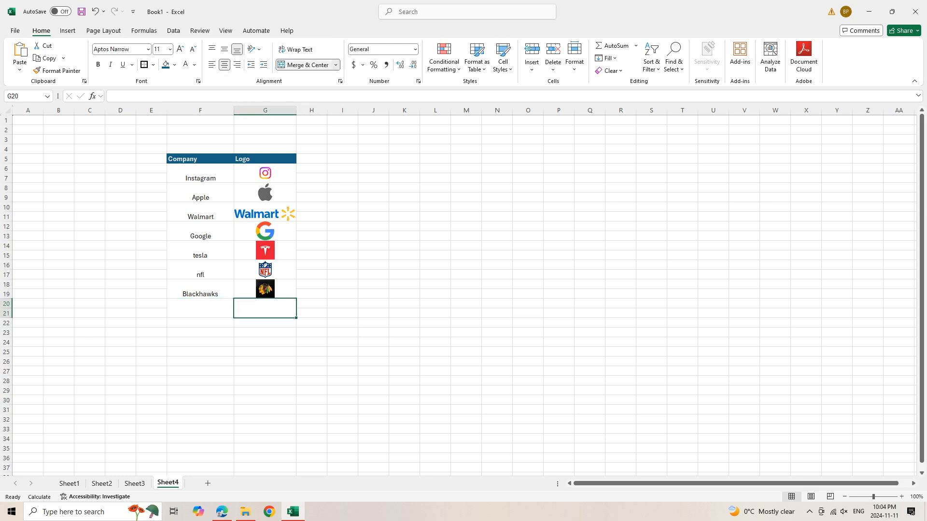
- Enter Capitals as the next company name
{"action": "double_click", "coordinate": [200, 308]}
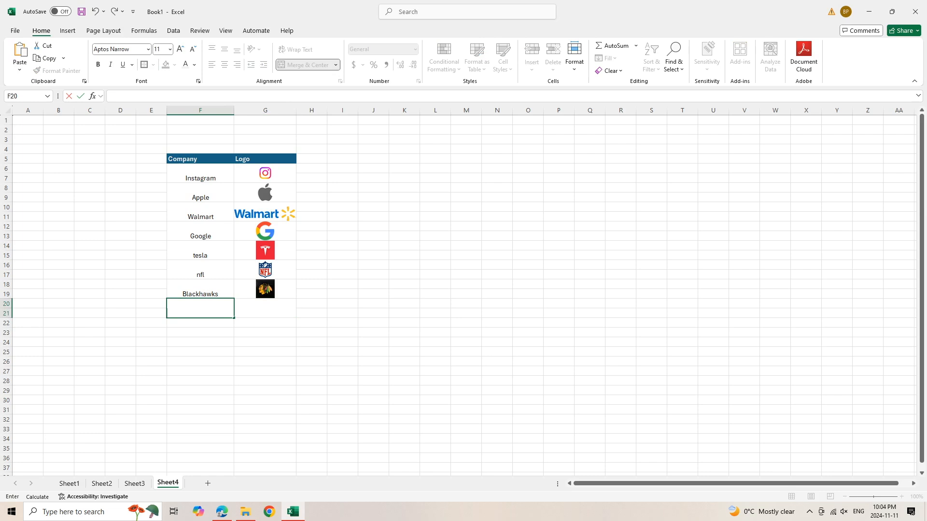
{"action": "type", "text": "X"}
{"action": "type", "text": "apitals"}
{"action": "key", "text": "Return"}
- Replace that company entry with Bulls
{"action": "double_click", "coordinate": [200, 313]}
{"action": "double_click", "coordinate": [201, 313]}
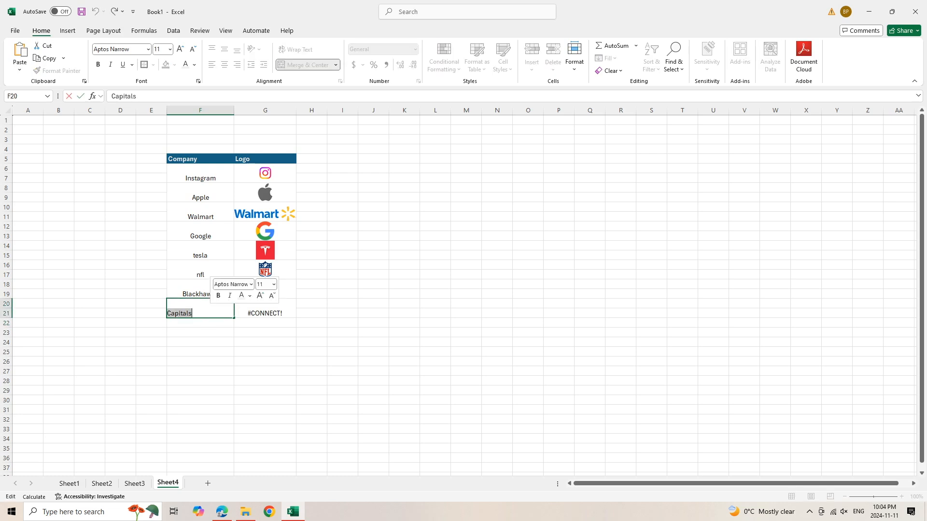
{"action": "key", "text": "BackSpace"}
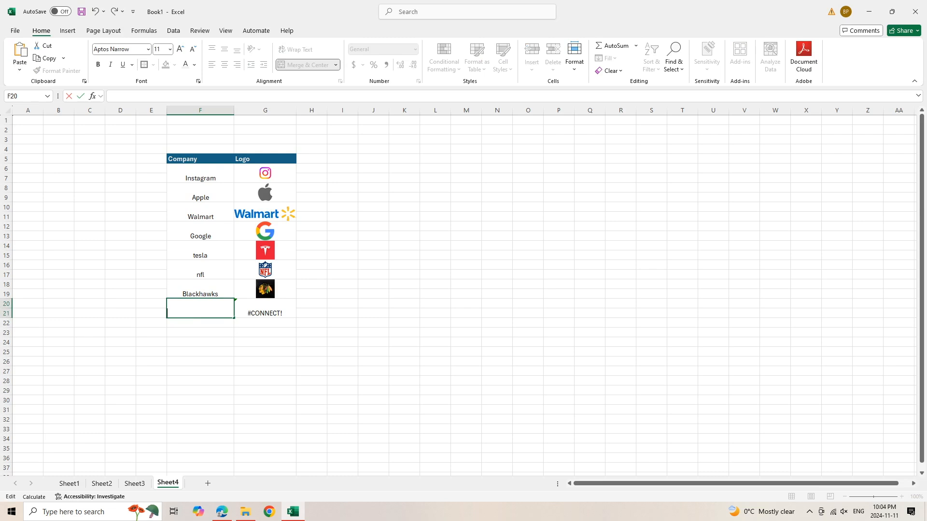
{"action": "type", "text": "Bi"}
{"action": "type", "text": "Bulls"}
{"action": "key", "text": "Return"}
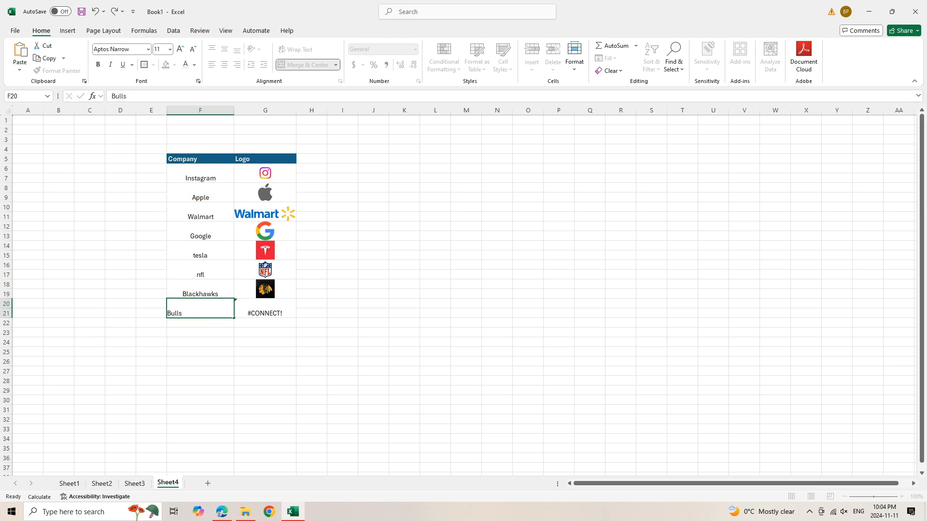
{"action": "left_click", "coordinate": [265, 309]}
{"action": "left_click", "coordinate": [201, 323]}
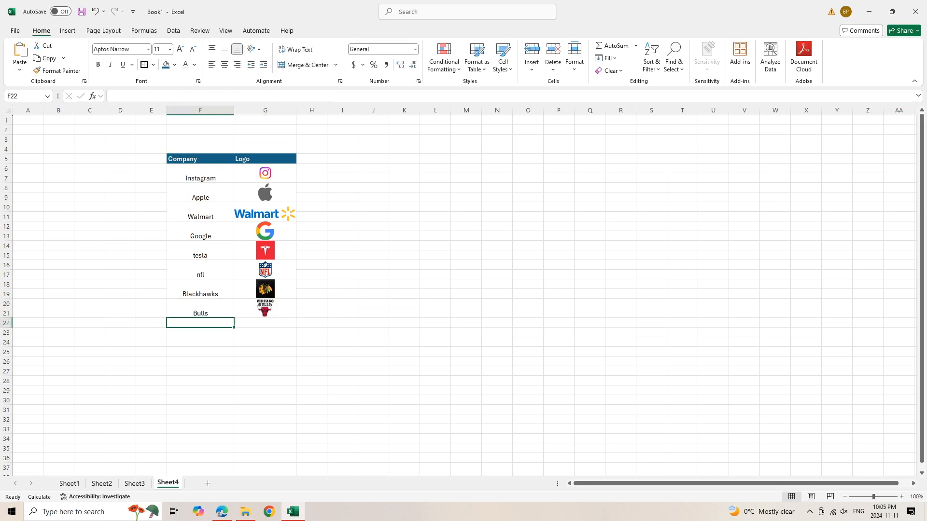
{"action": "key", "text": "BackSpace"}
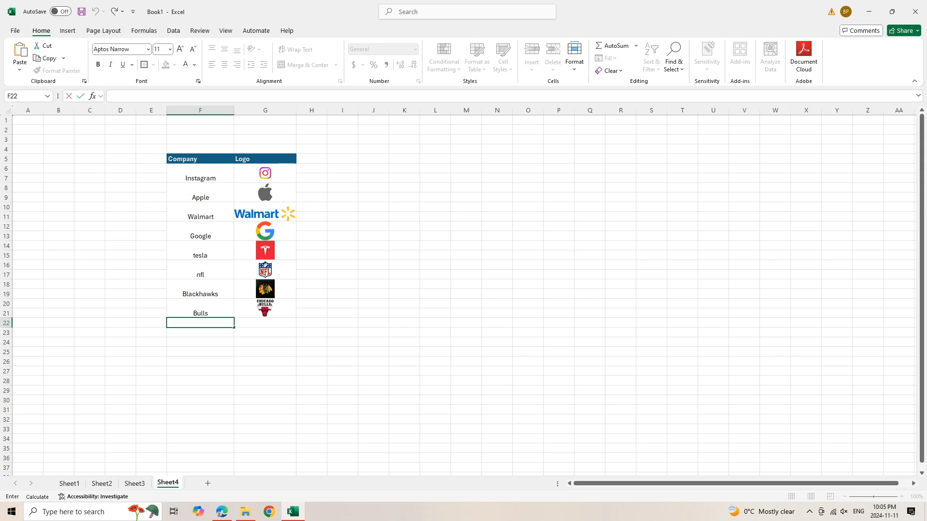